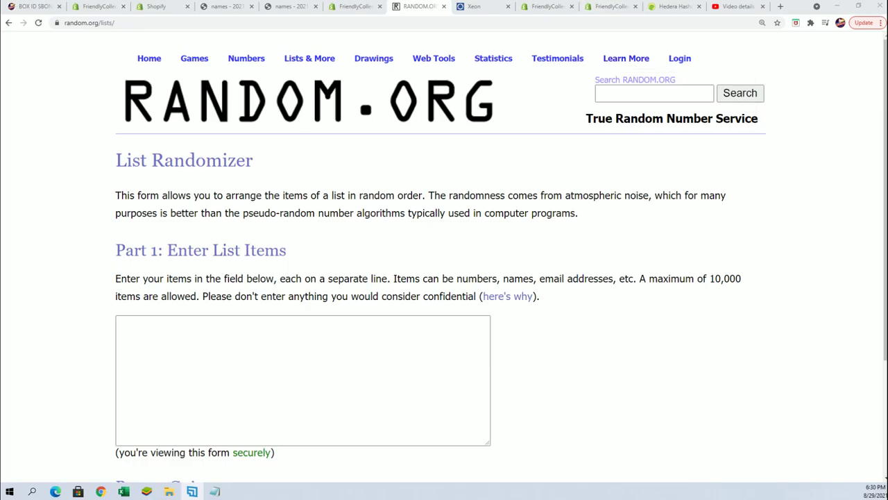
Park the Excel DIVISIONS workbook at the upper right over the browser and raise Notepad.
click(124, 490)
mouse_move(602, 100)
mouse_down()
mouse_move(669, 27)
mouse_move(668, 0)
mouse_up()
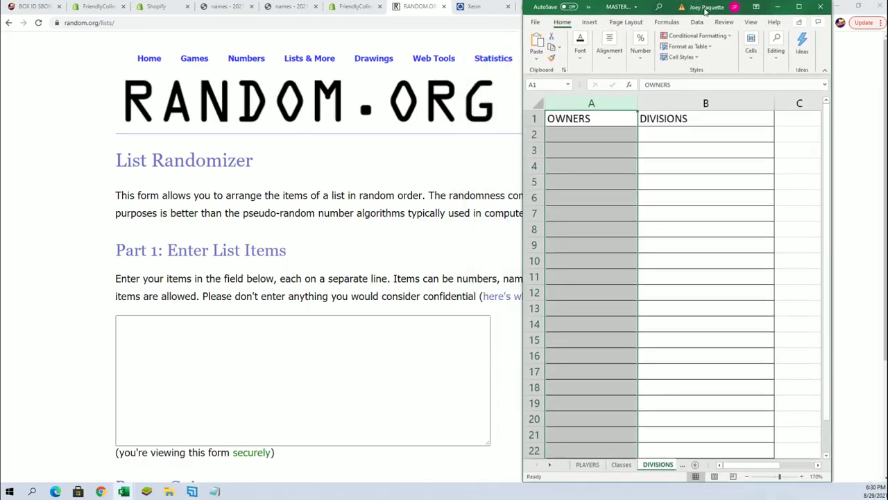
click(214, 491)
Copy the block of owner names from Notepad, then switch to the BOX ID product page.
drag(609, 74, 589, 32)
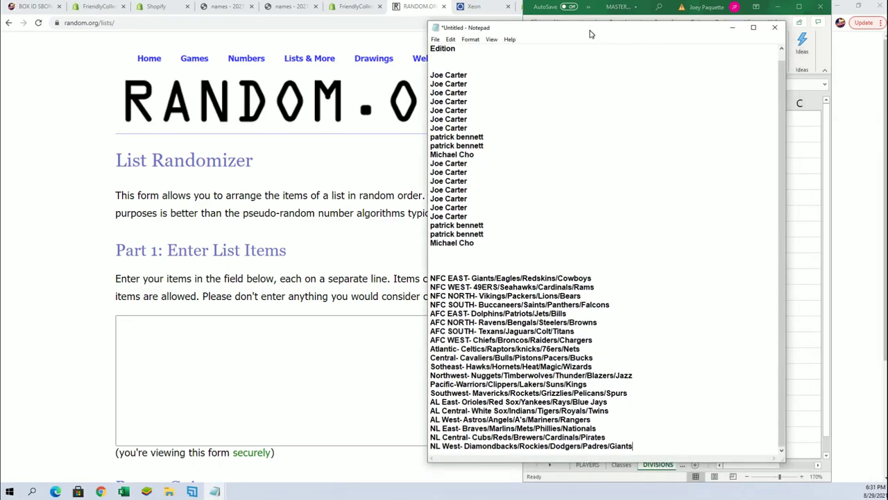
mouse_move(474, 244)
mouse_down()
mouse_move(444, 84)
mouse_move(431, 75)
mouse_up()
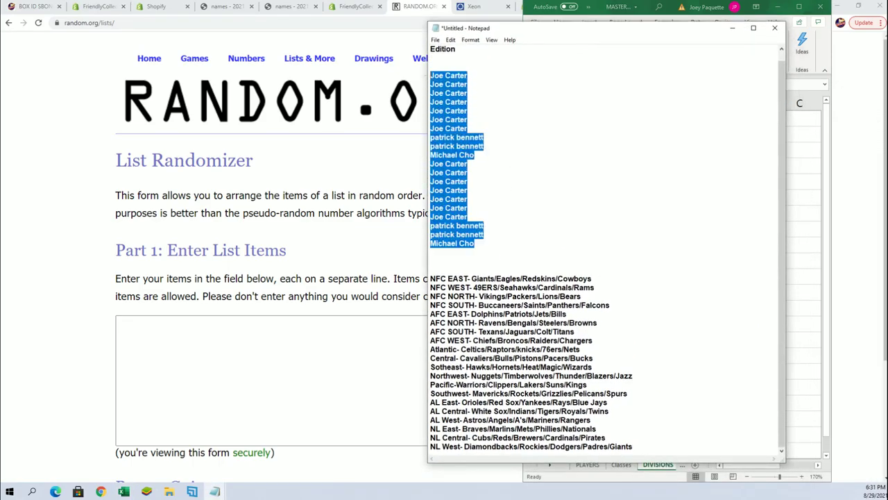
right_click(452, 88)
click(462, 117)
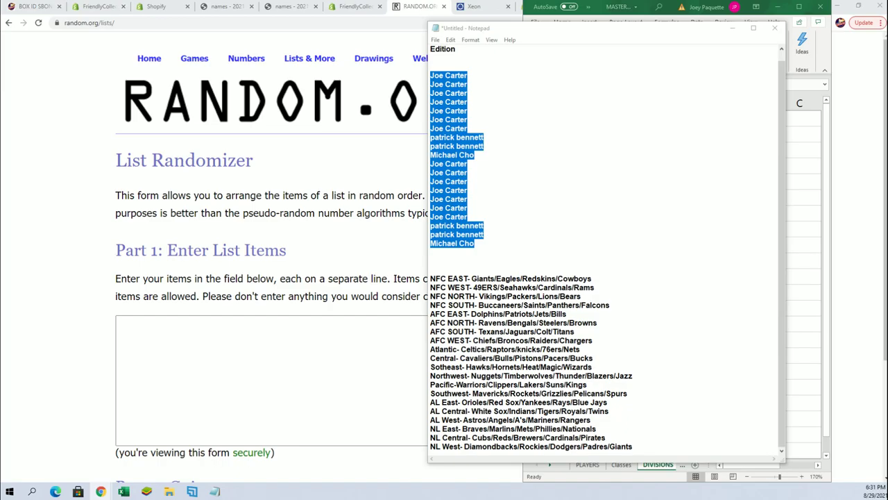
right_click(434, 127)
click(465, 159)
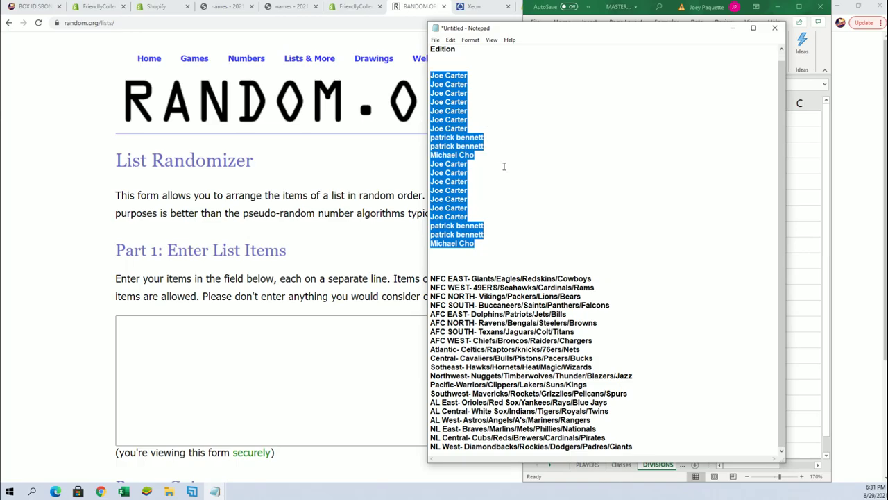
scroll(504, 166, up, 1)
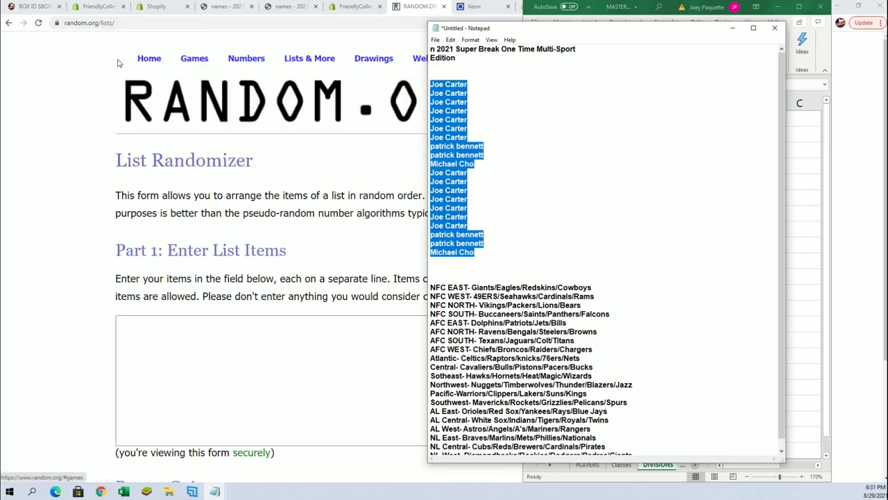
click(39, 7)
scroll(240, 198, up, 3)
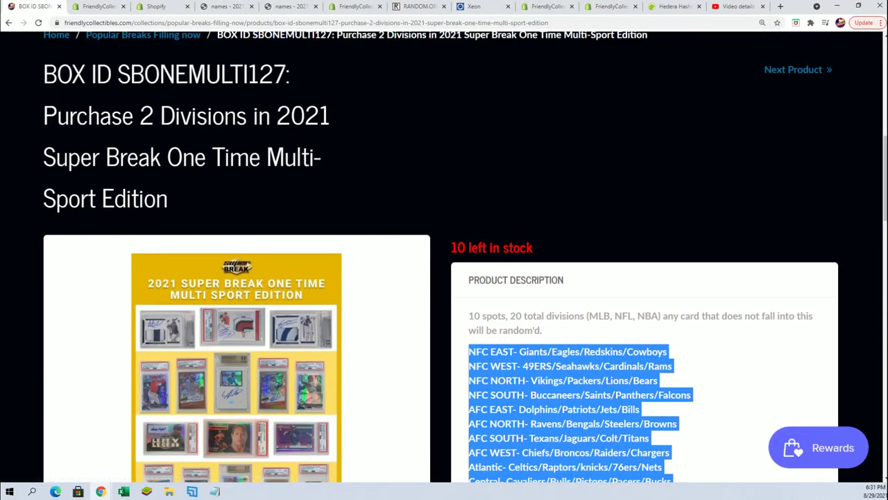
Copy box ID SBONEMULTI127 from the product title, reload, and return to the randomizer.
drag(286, 73, 121, 77)
right_click(123, 68)
click(140, 75)
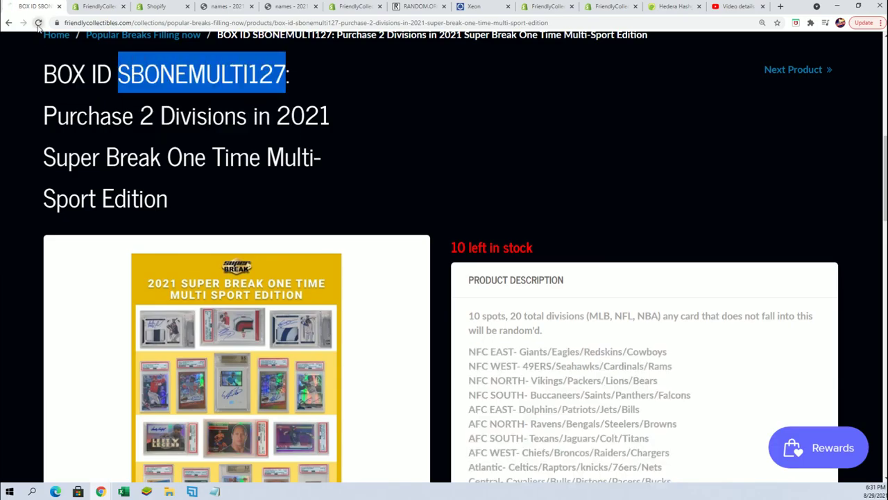
click(38, 23)
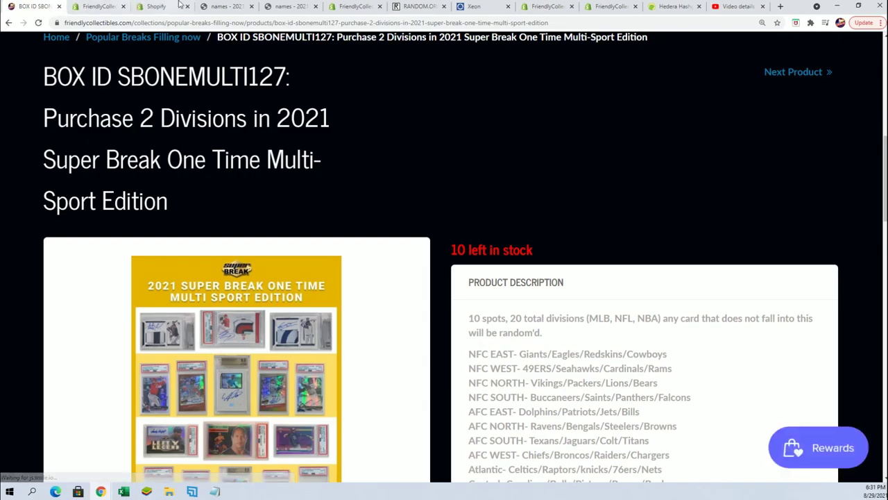
click(416, 7)
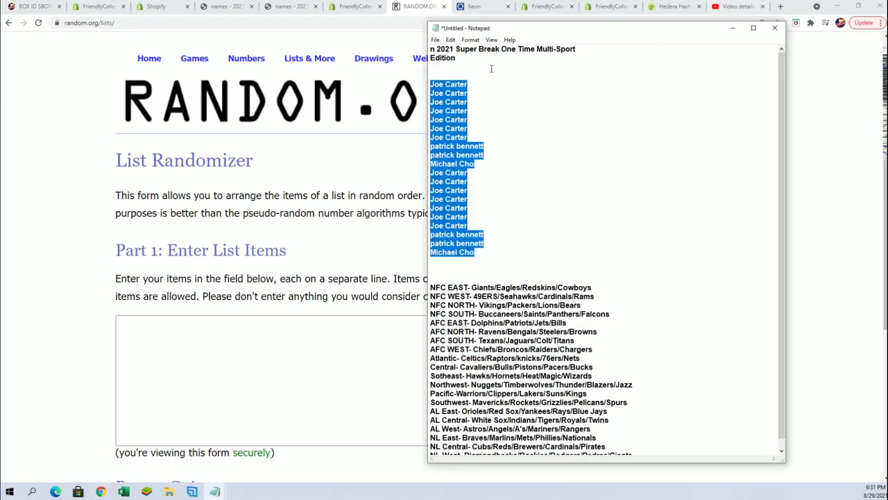
click(465, 60)
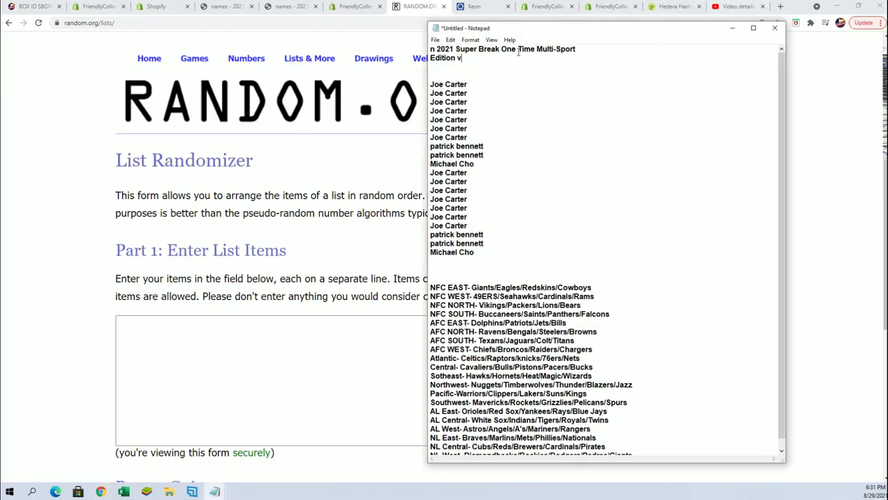
Paste the box ID after 'Edition' as SBONEMULTI126 and recopy the owner names.
key(ctrl+v)
drag(528, 61, 457, 63)
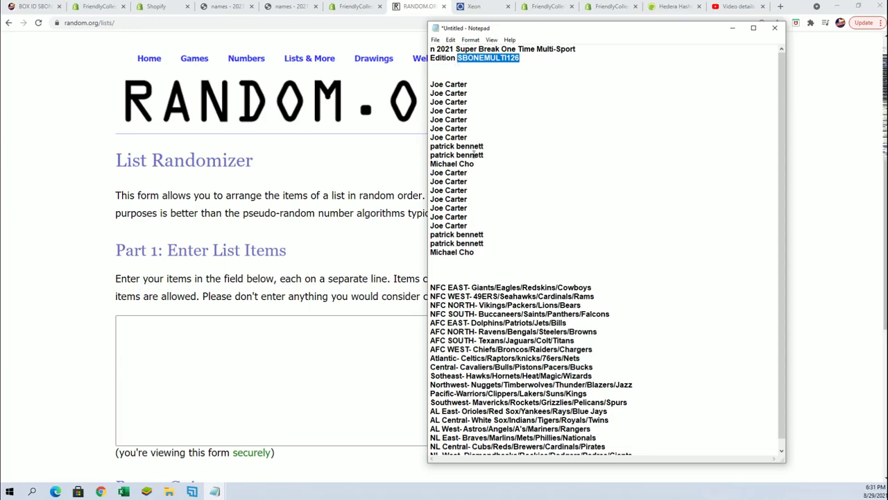
mouse_move(468, 255)
mouse_down()
mouse_move(458, 87)
mouse_move(468, 85)
mouse_up()
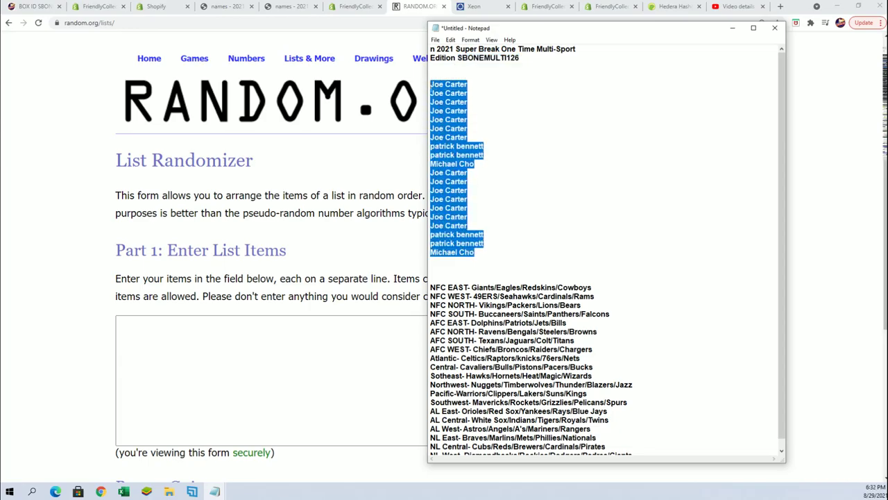
right_click(468, 85)
click(465, 132)
Paste the owner names into the randomizer list box and randomize them.
click(142, 340)
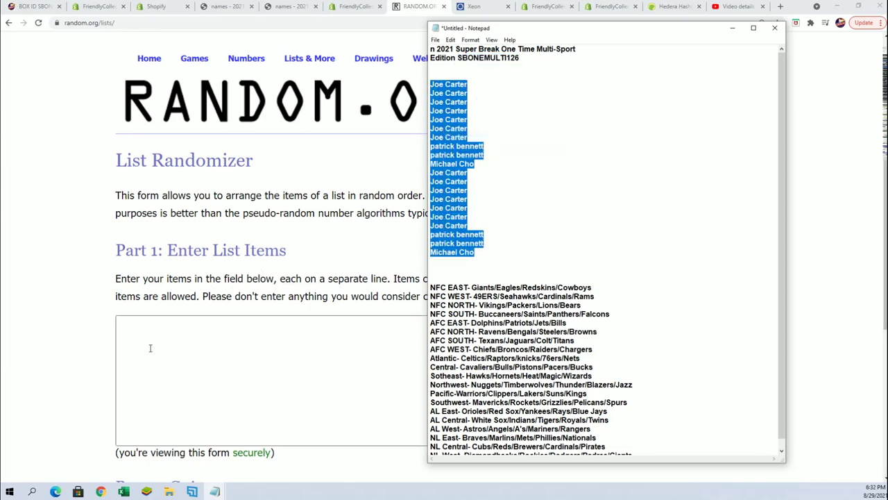
right_click(129, 333)
click(167, 419)
scroll(516, 368, down, 2)
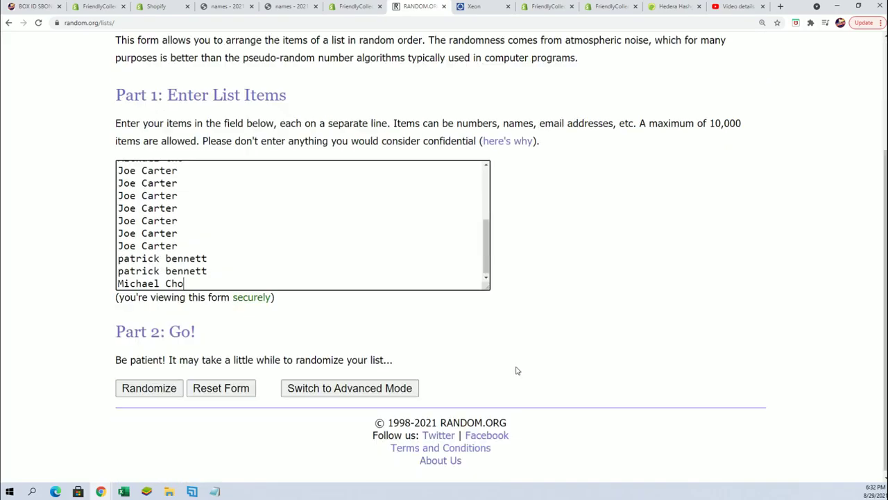
click(166, 379)
Re-randomize the owner list until it has been shuffled seven times.
scroll(115, 373, down, 3)
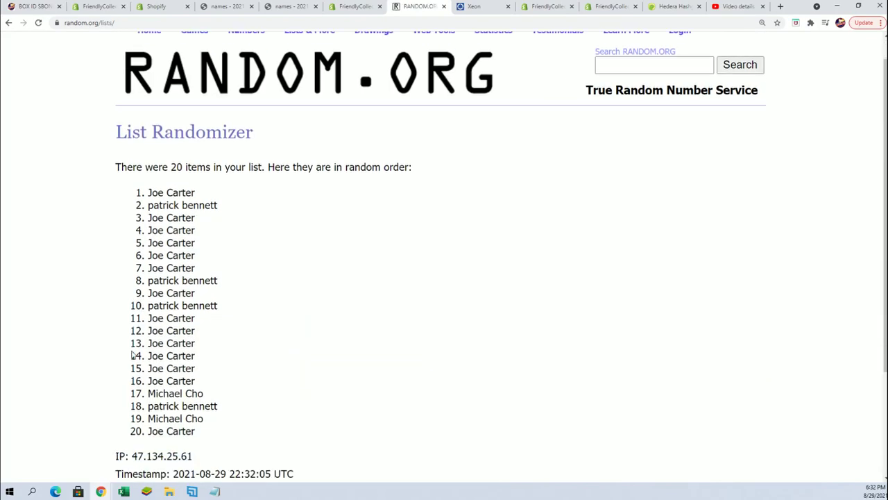
click(132, 383)
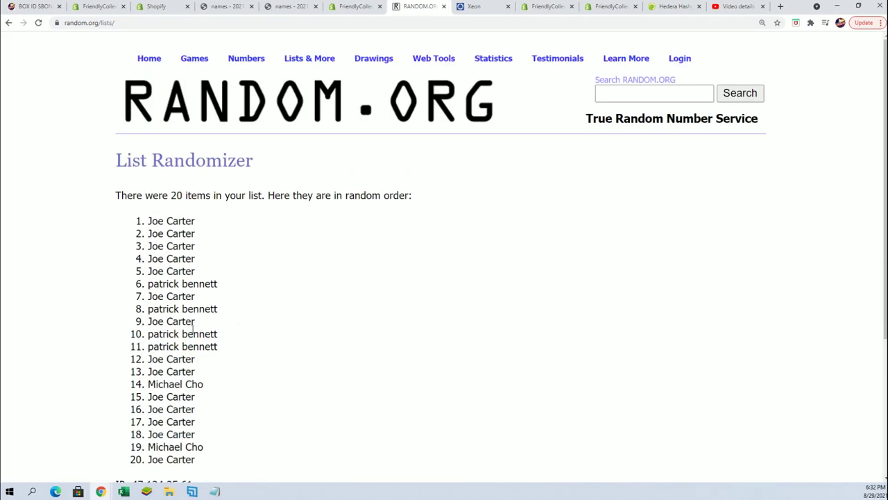
scroll(154, 404, down, 3)
click(139, 384)
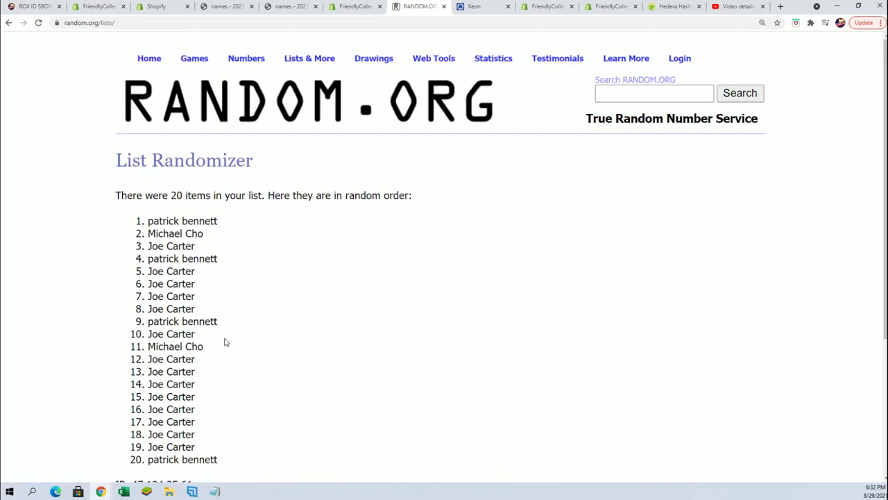
scroll(214, 353, down, 3)
click(139, 379)
scroll(218, 329, down, 3)
click(132, 387)
scroll(227, 255, down, 3)
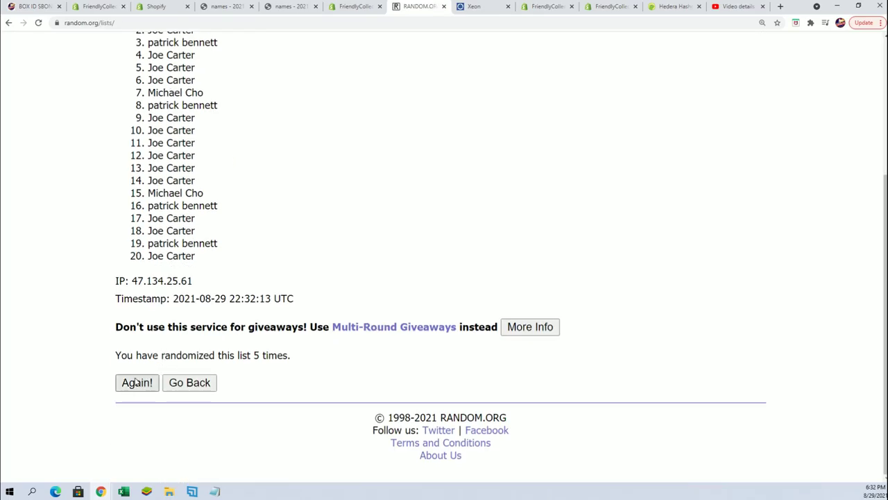
scroll(220, 264, down, 3)
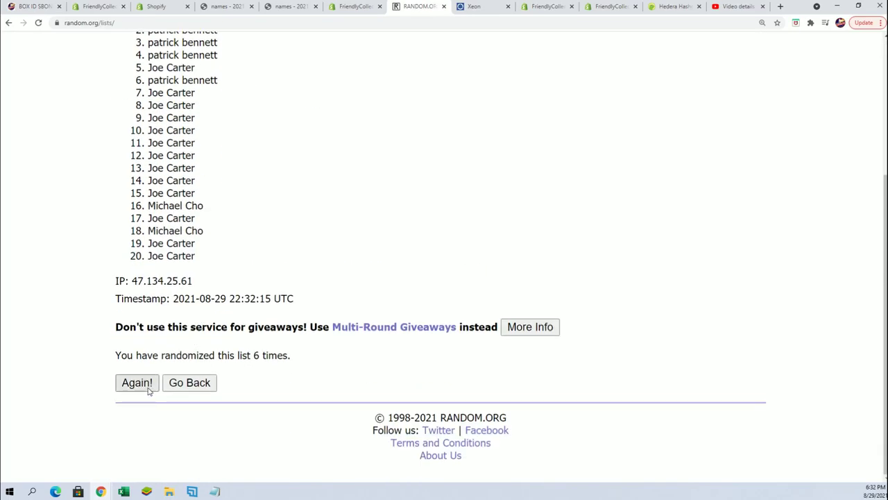
click(149, 387)
scroll(218, 236, down, 2)
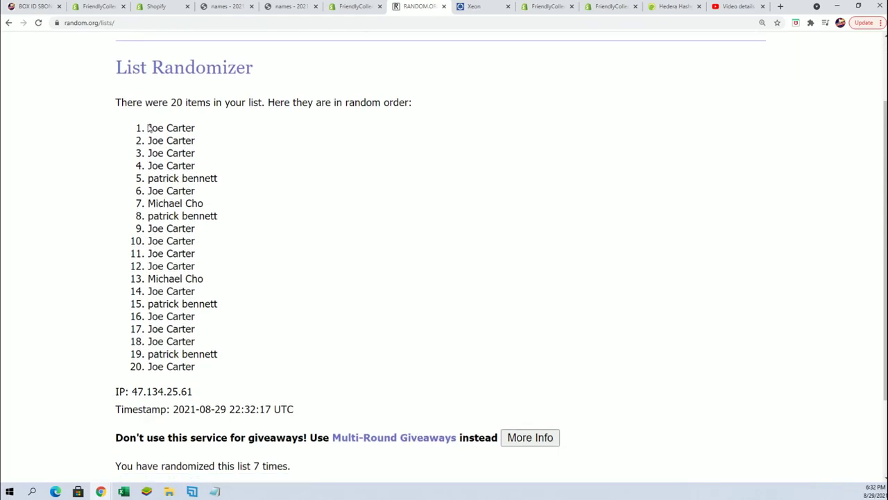
Copy all 20 randomized owner names from the results.
mouse_move(148, 128)
mouse_down()
mouse_move(154, 291)
mouse_move(191, 354)
mouse_move(217, 369)
mouse_up()
right_click(198, 340)
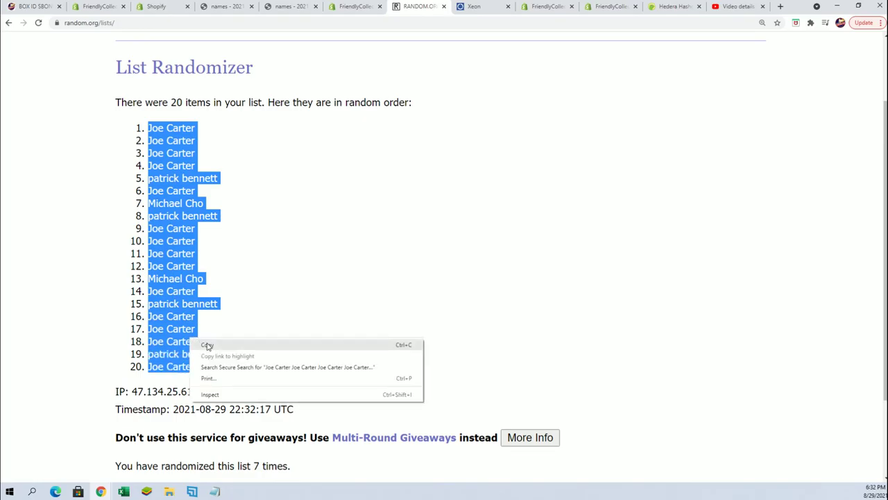
click(207, 346)
key(alt+Tab)
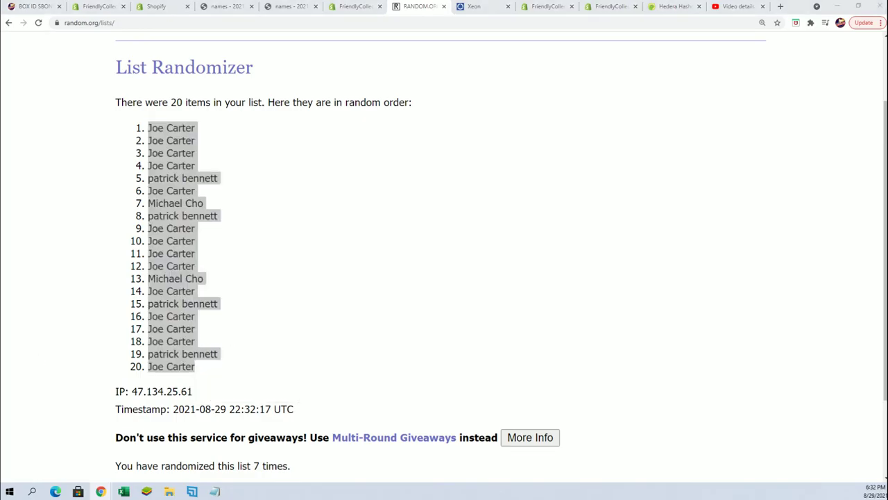
Paste the randomized names into A2 as plain text via Paste Special.
click(564, 133)
right_click(564, 133)
click(596, 194)
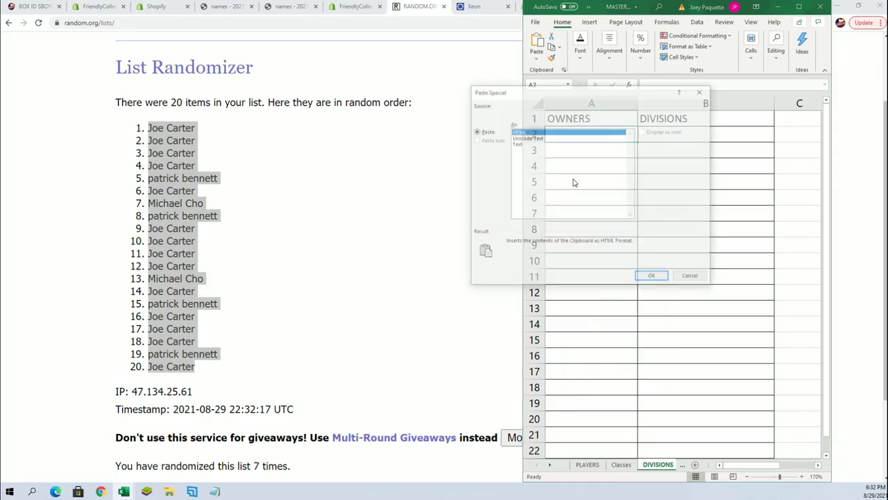
click(517, 144)
click(653, 277)
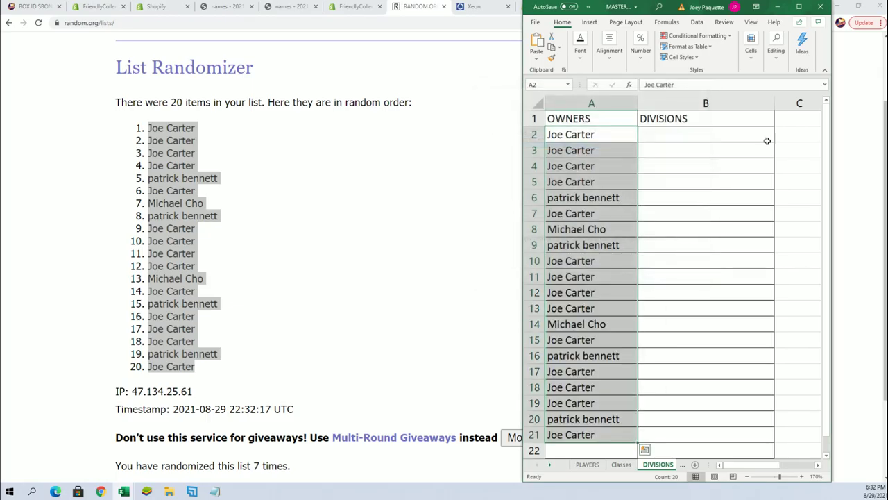
Maximize Excel, widen the DIVISIONS column B, then minimize the workbook.
click(798, 8)
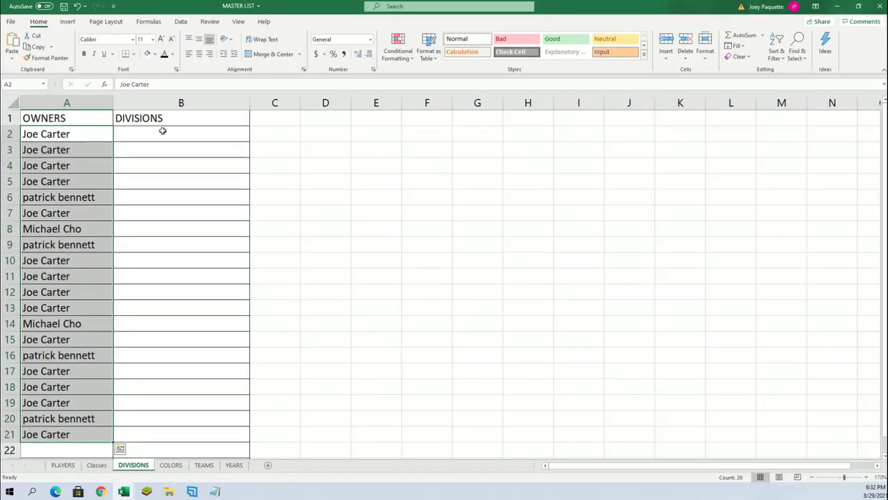
click(192, 102)
drag(250, 97, 652, 65)
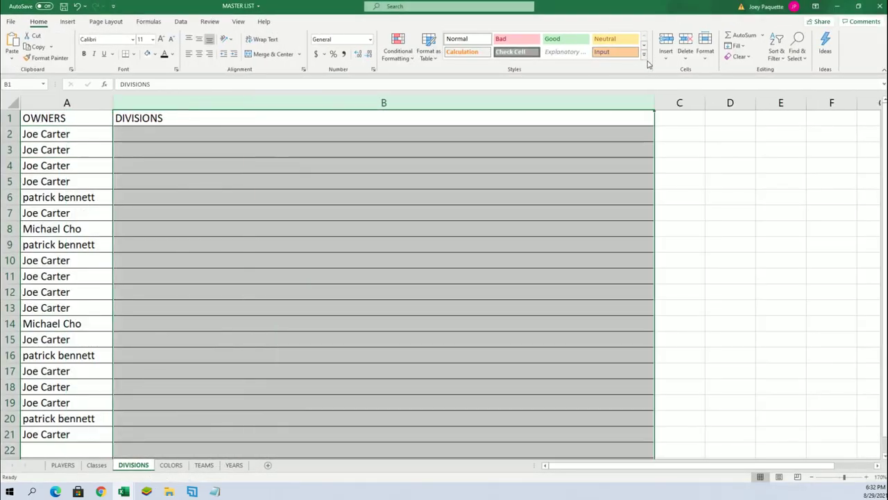
click(178, 135)
click(837, 6)
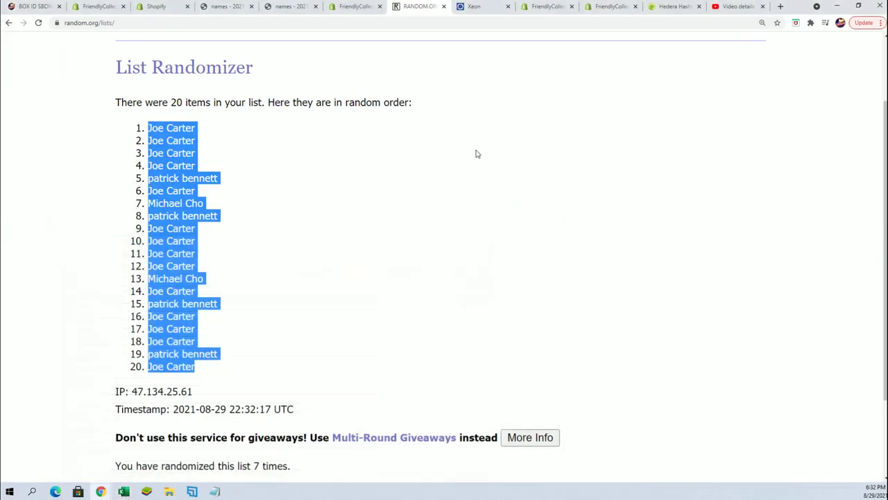
scroll(289, 227, up, 3)
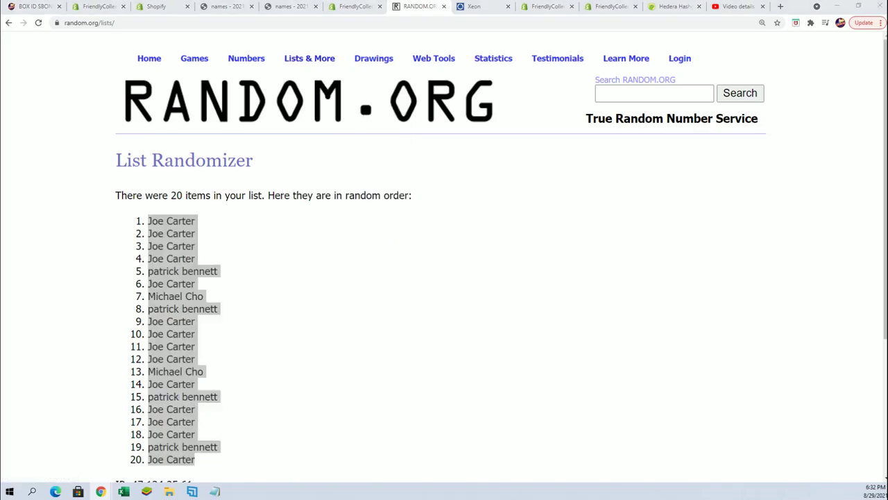
Enlarge Notepad and copy the block of NFL, AFC, NBA and MLB division lines.
key(alt+Tab)
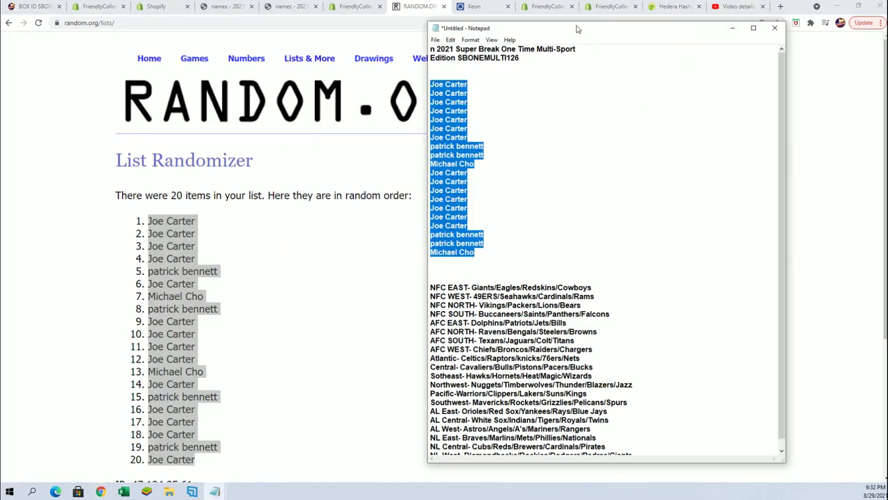
drag(578, 25, 578, 0)
mouse_move(635, 432)
mouse_down()
mouse_move(445, 371)
mouse_move(431, 265)
mouse_up()
right_click(490, 281)
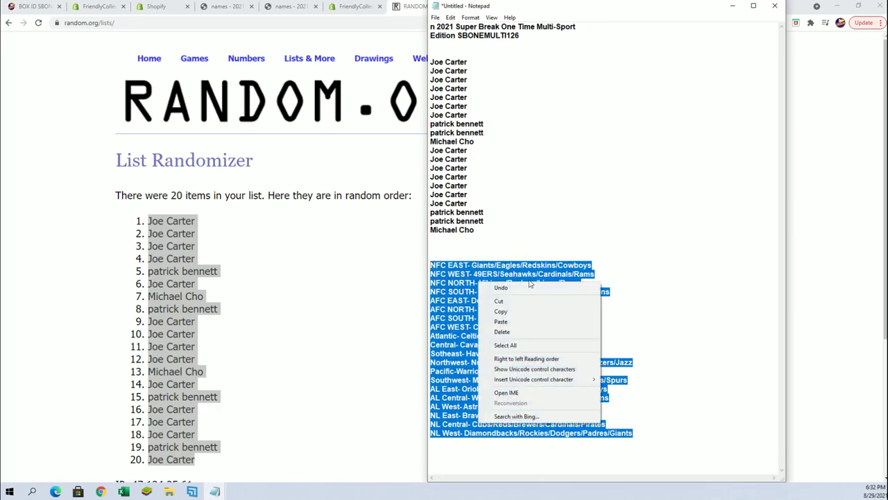
click(501, 311)
Open the List Randomizer form and paste the division lines into the list box.
click(98, 160)
mouse_move(306, 60)
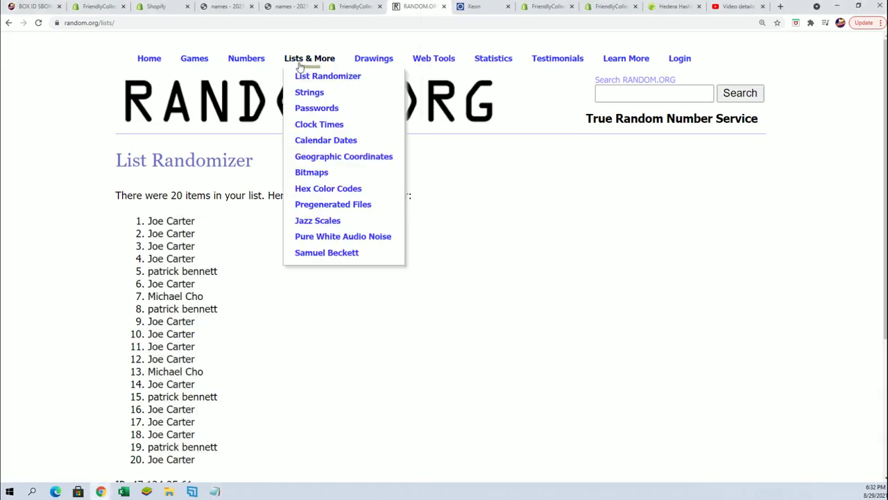
click(305, 75)
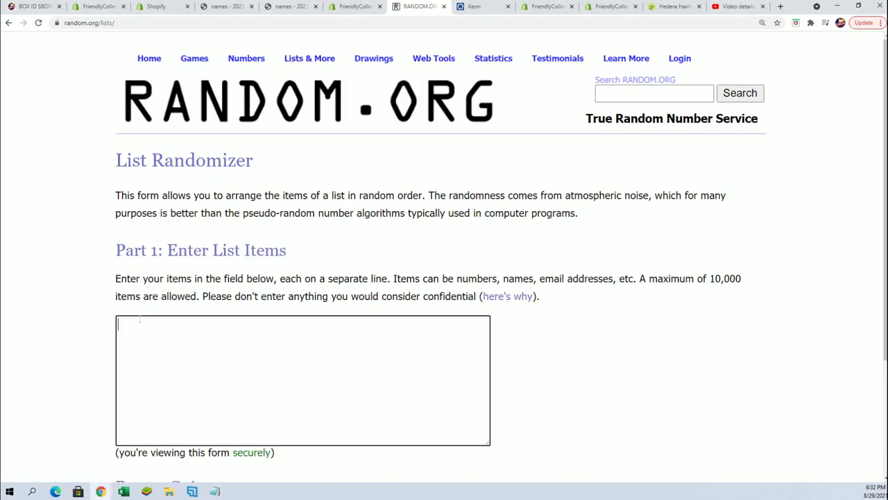
right_click(197, 338)
click(184, 393)
Randomize the division list repeatedly until it reads seven times.
scroll(562, 405, down, 3)
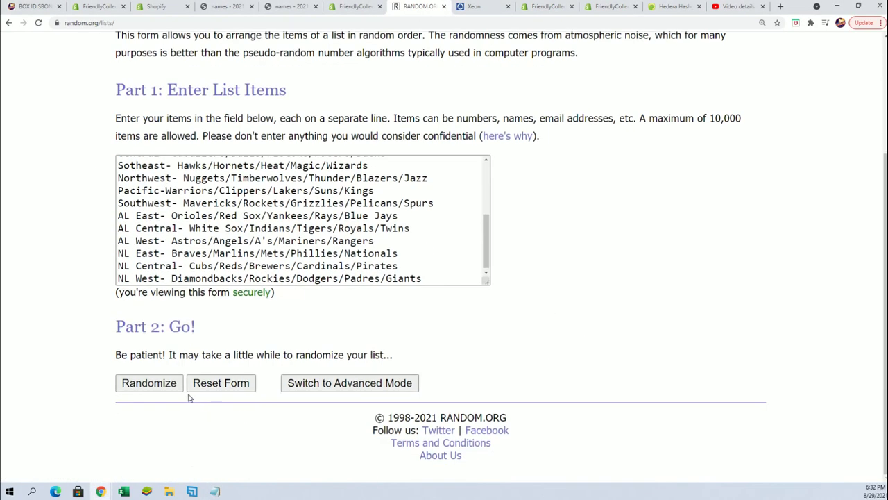
click(145, 383)
scroll(130, 389, down, 1)
scroll(130, 389, down, 1)
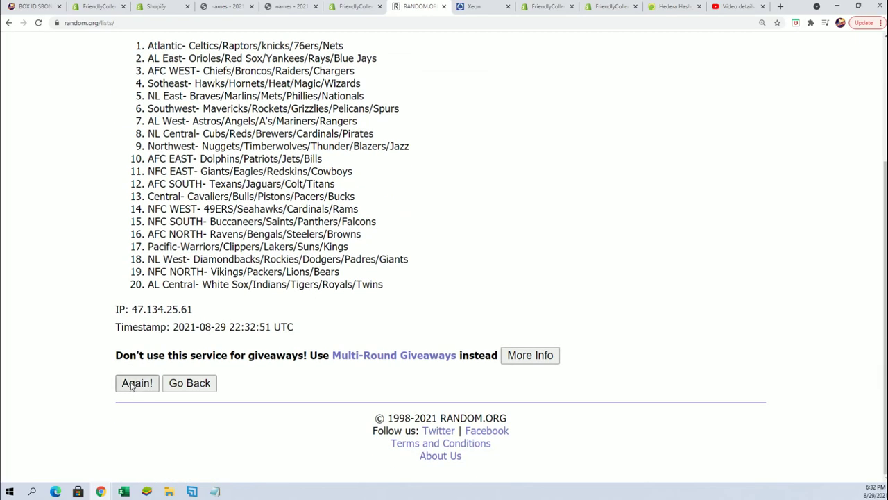
click(134, 384)
click(129, 378)
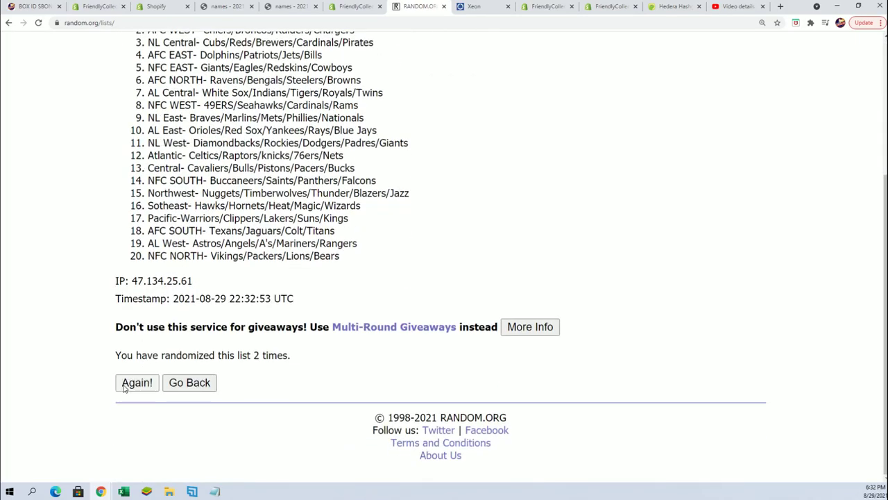
scroll(122, 379, down, 1)
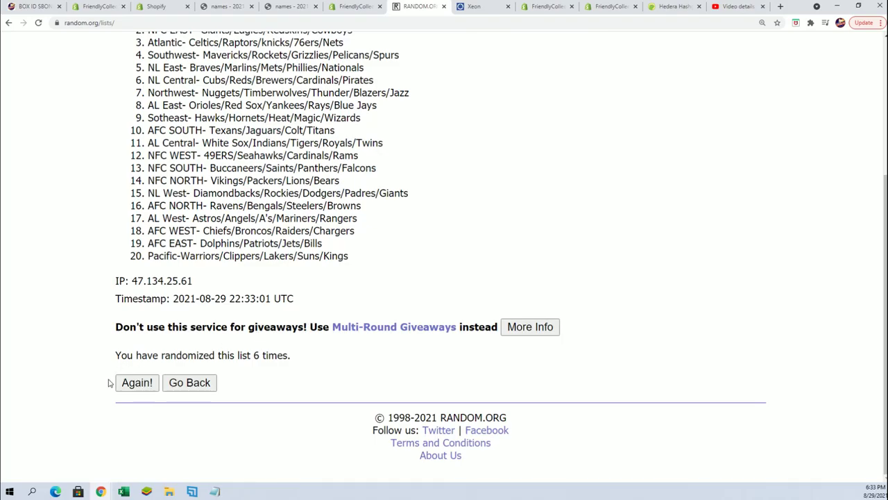
click(123, 381)
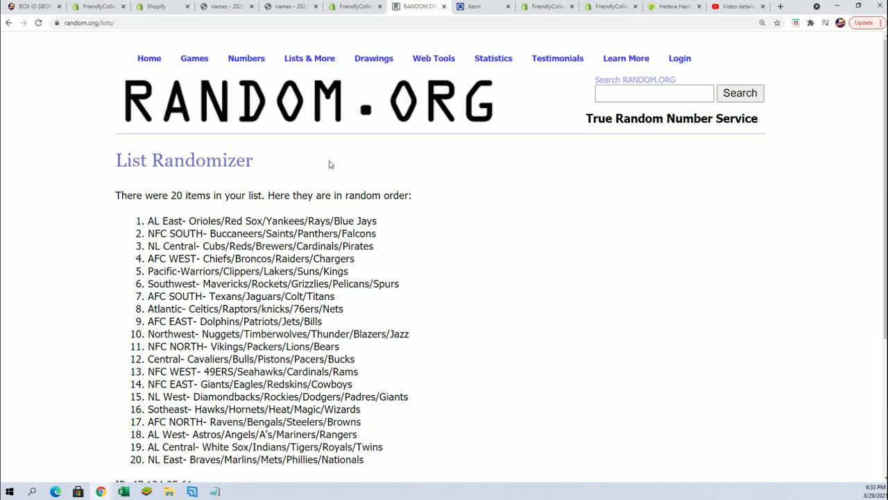
scroll(265, 128, down, 2)
Copy all 20 shuffled division lines from the results.
mouse_move(149, 123)
mouse_down()
mouse_move(347, 330)
mouse_move(366, 372)
mouse_up()
right_click(293, 289)
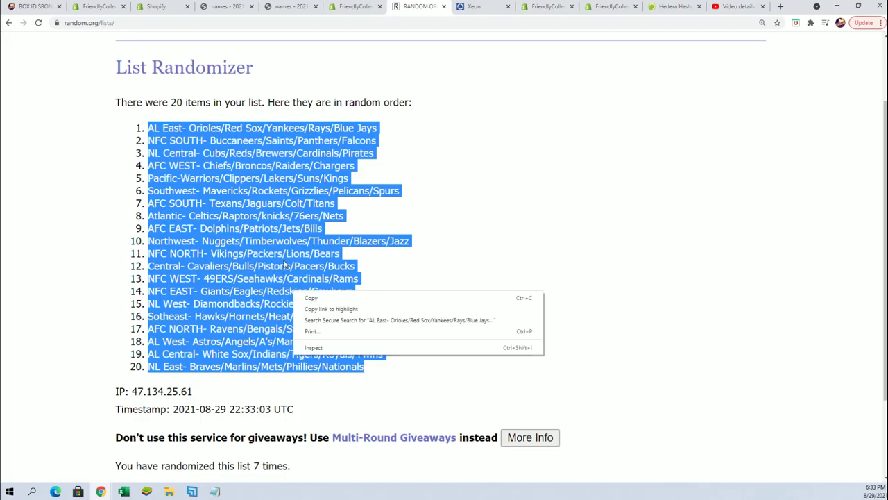
click(308, 300)
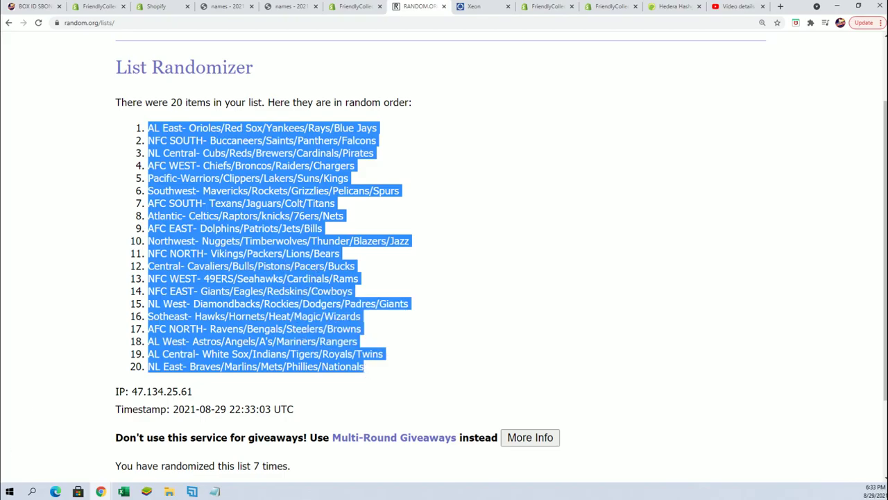
key(alt+Tab)
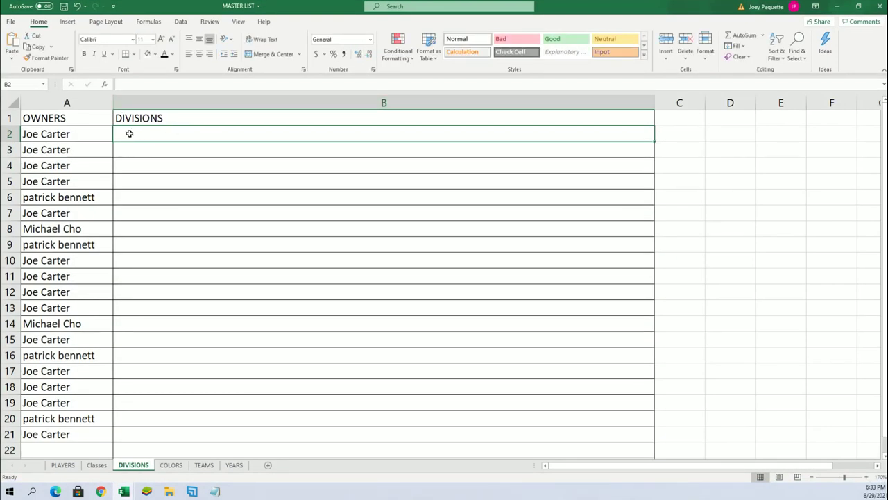
Paste the shuffled divisions into B2 as plain text via Paste Special.
right_click(128, 133)
click(160, 196)
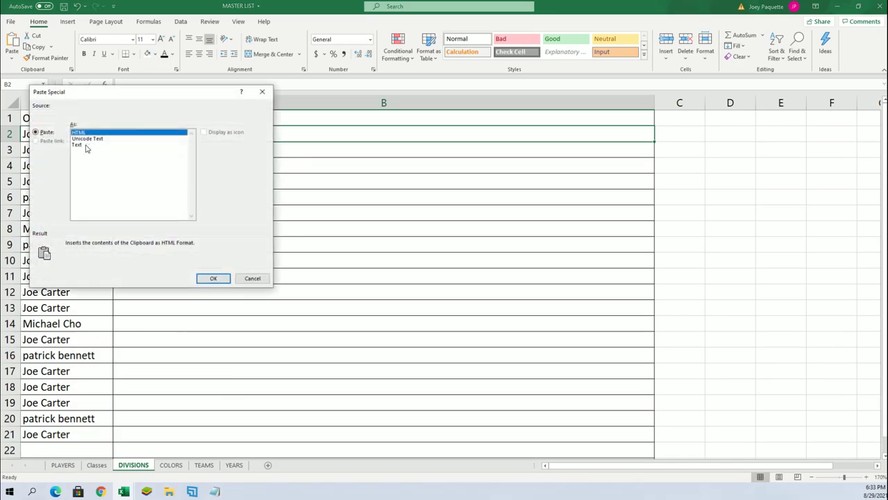
click(86, 145)
click(212, 279)
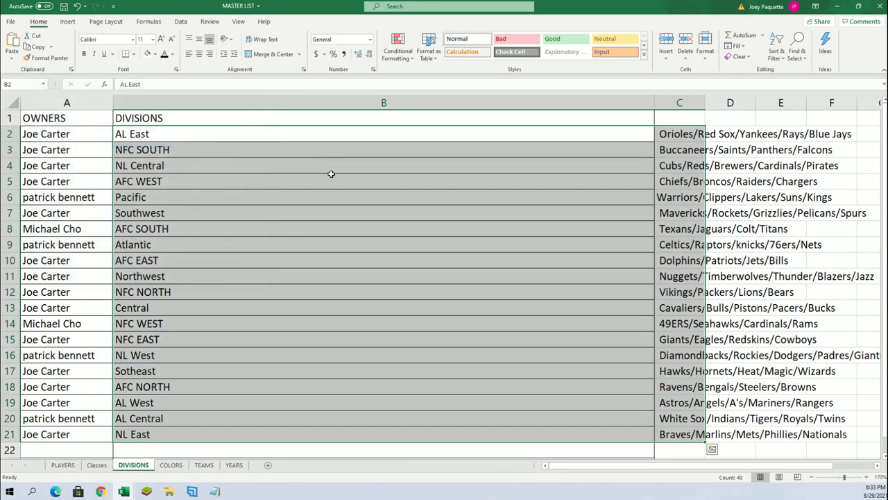
Narrow column B to fit the division names and shrink the workbook window rightward.
click(641, 99)
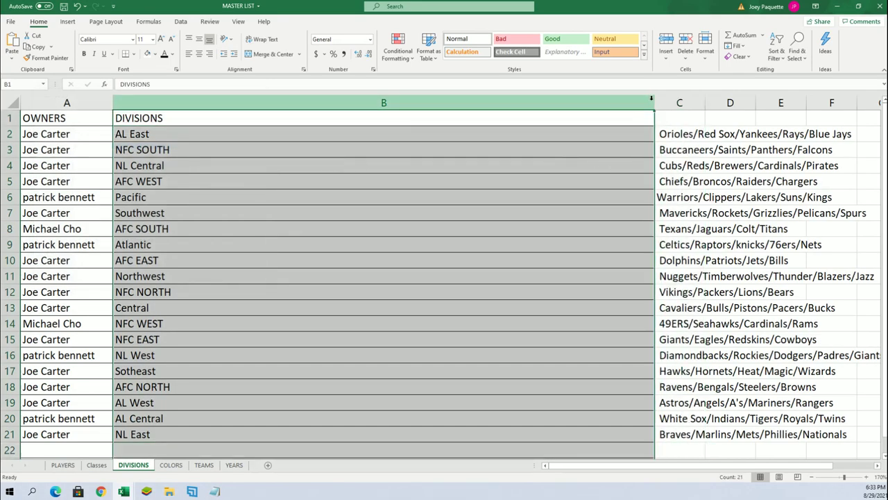
drag(651, 100, 174, 118)
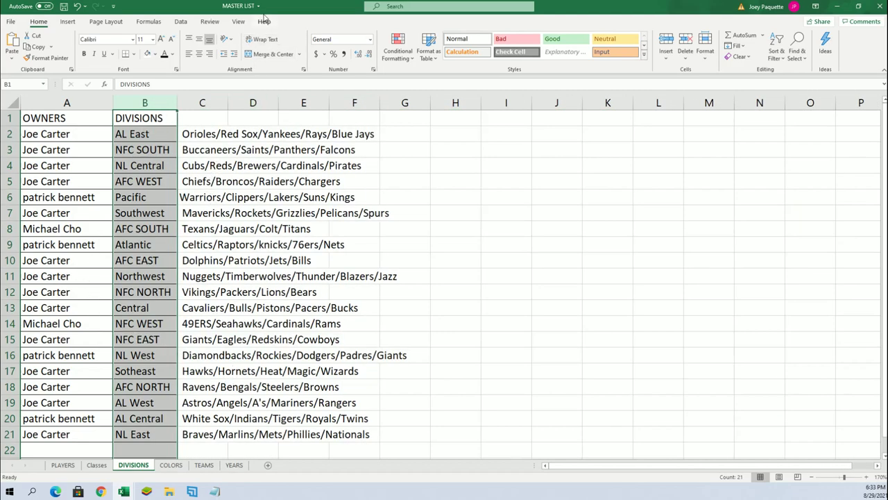
drag(263, 15, 573, 19)
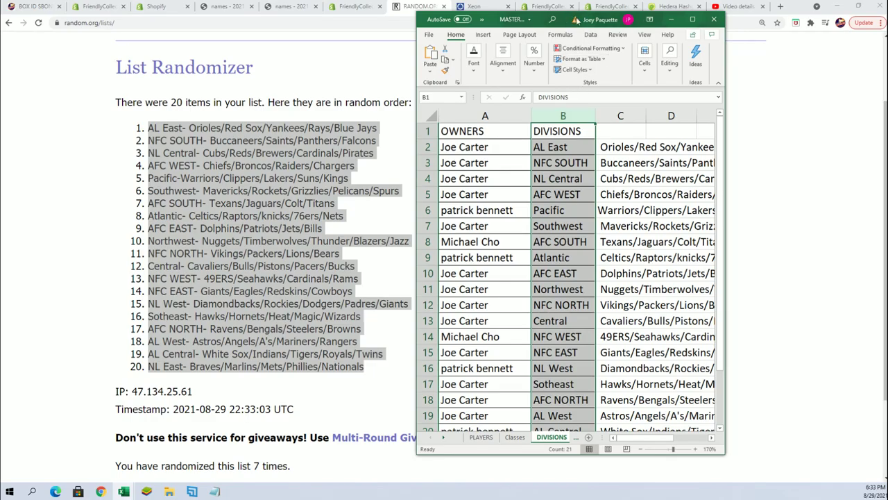
Make the Excel window taller and wider to show row 22 and columns E–G, selecting B21.
drag(573, 19, 583, 8)
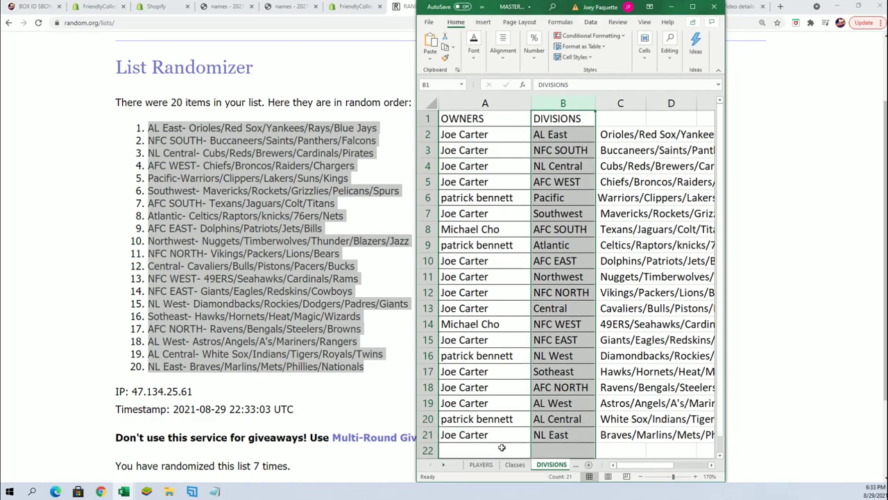
click(545, 436)
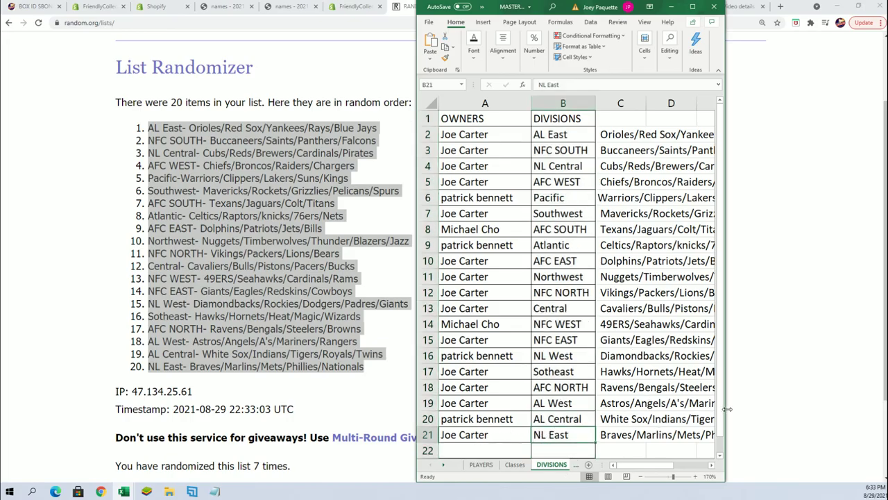
drag(726, 409, 869, 409)
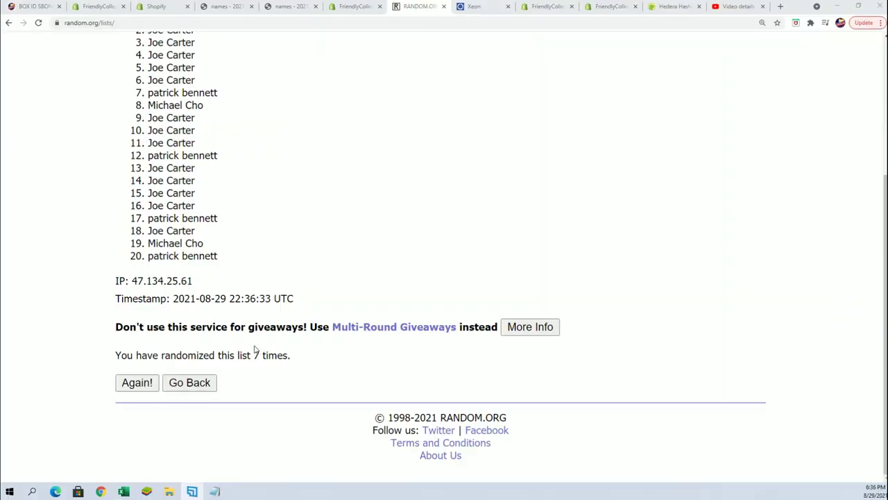
scroll(257, 304, up, 3)
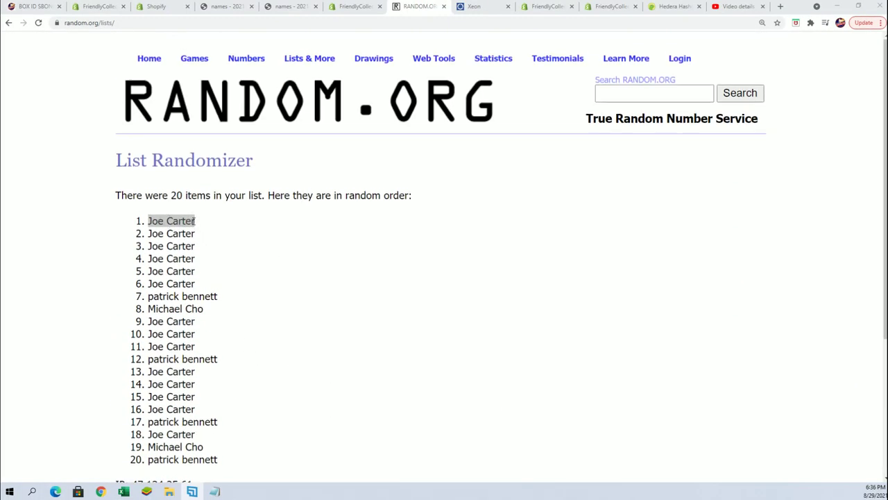
scroll(191, 201, down, 3)
double_click(256, 355)
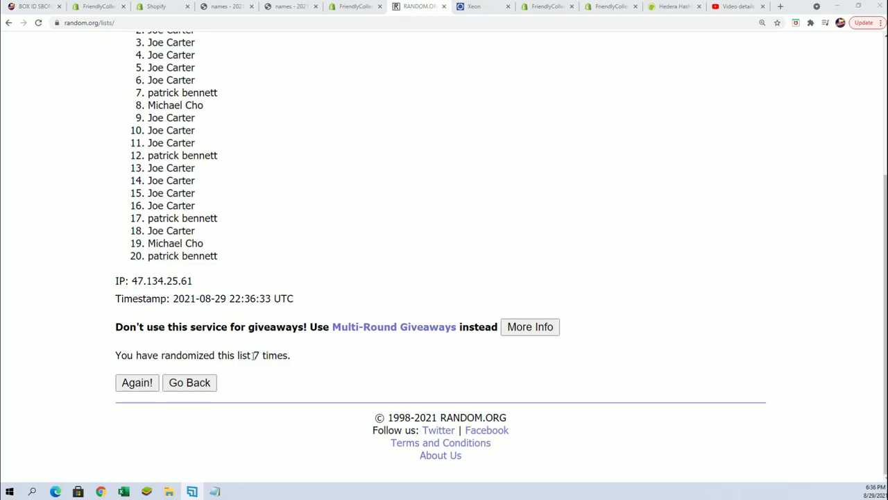
scroll(257, 168, up, 2)
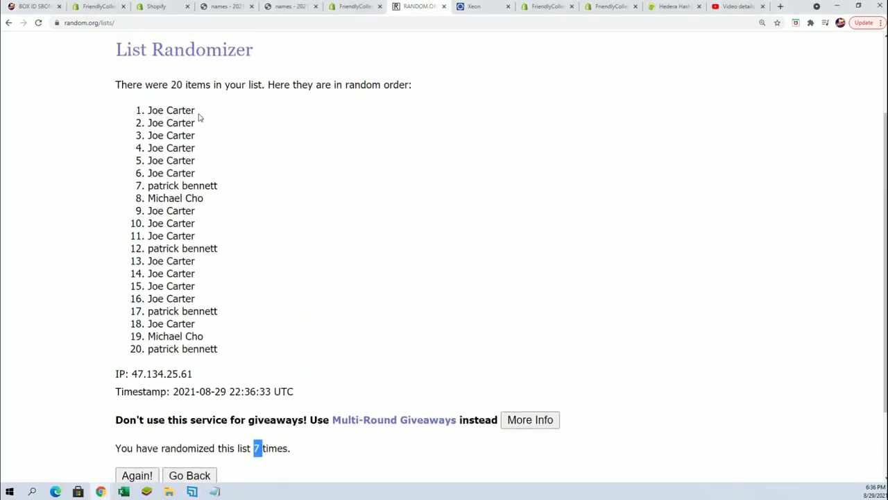
mouse_move(148, 110)
mouse_down()
mouse_move(236, 131)
mouse_move(182, 111)
mouse_up()
click(118, 125)
scroll(208, 208, down, 2)
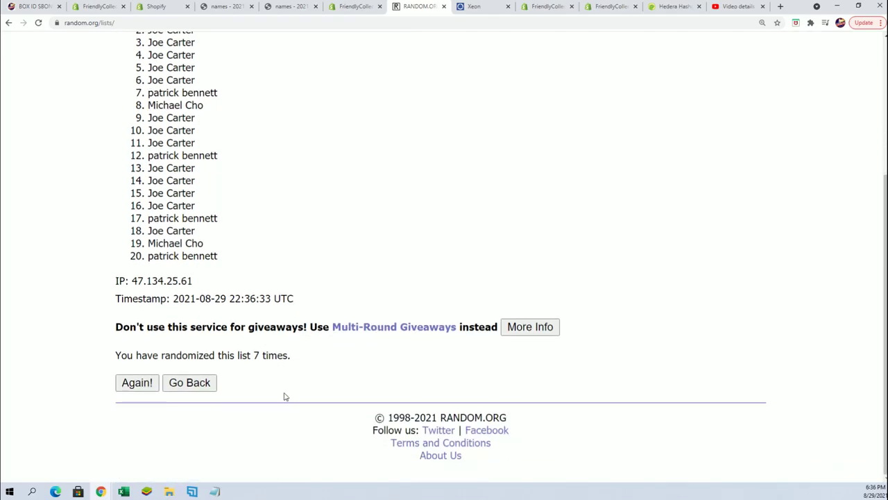
scroll(252, 211, up, 3)
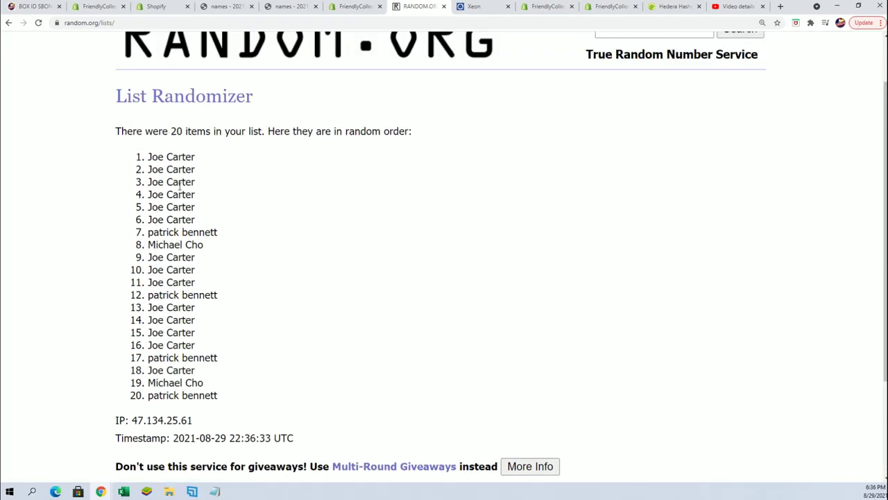
scroll(250, 392, down, 3)
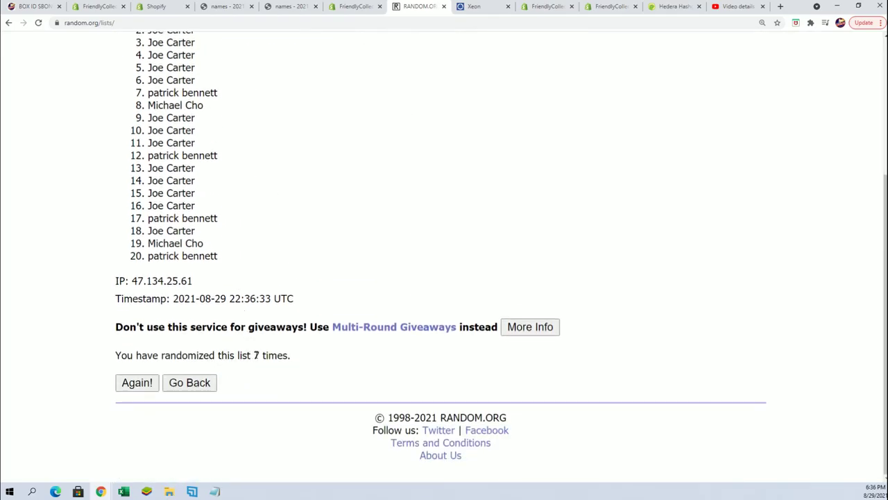
drag(271, 355, 254, 355)
scroll(290, 212, up, 3)
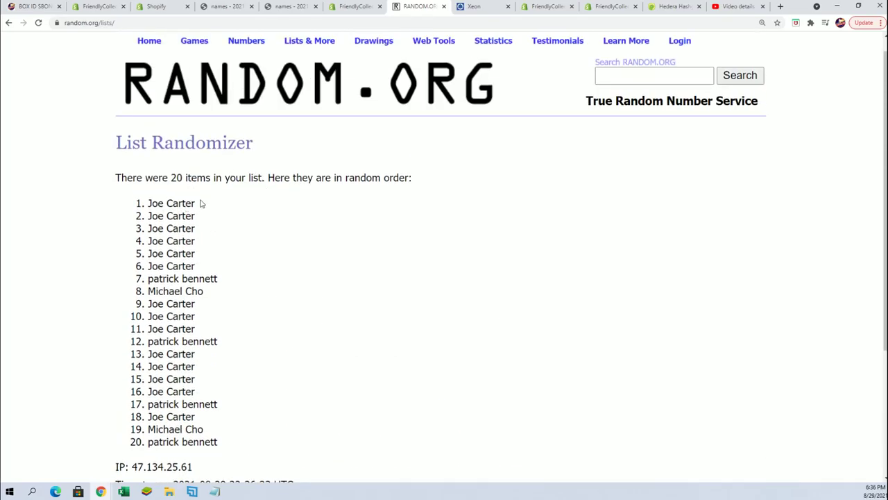